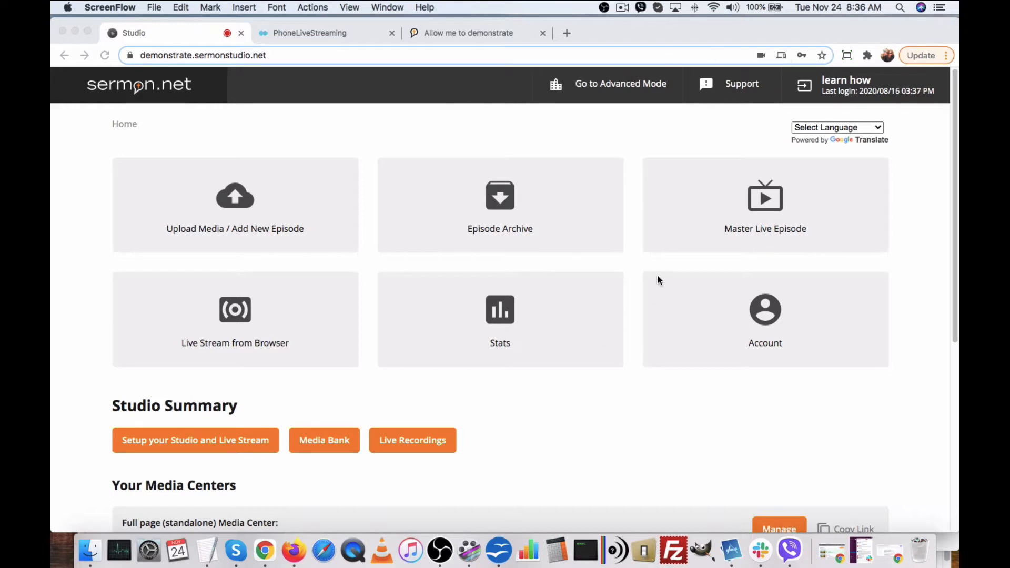
Bring the Chrome window with the sermon.net Studio home dashboard to the front.
{"action": "left_click", "coordinate": [762, 212]}
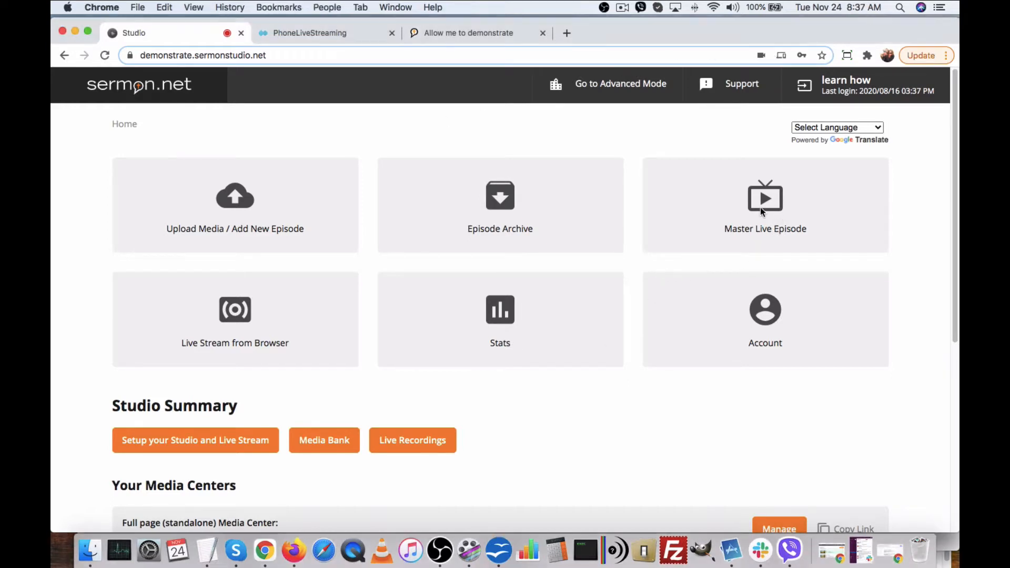
Copy the Master Live Episode's RTMP server link from its Live Broadcast stream credentials.
{"action": "left_click", "coordinate": [764, 200]}
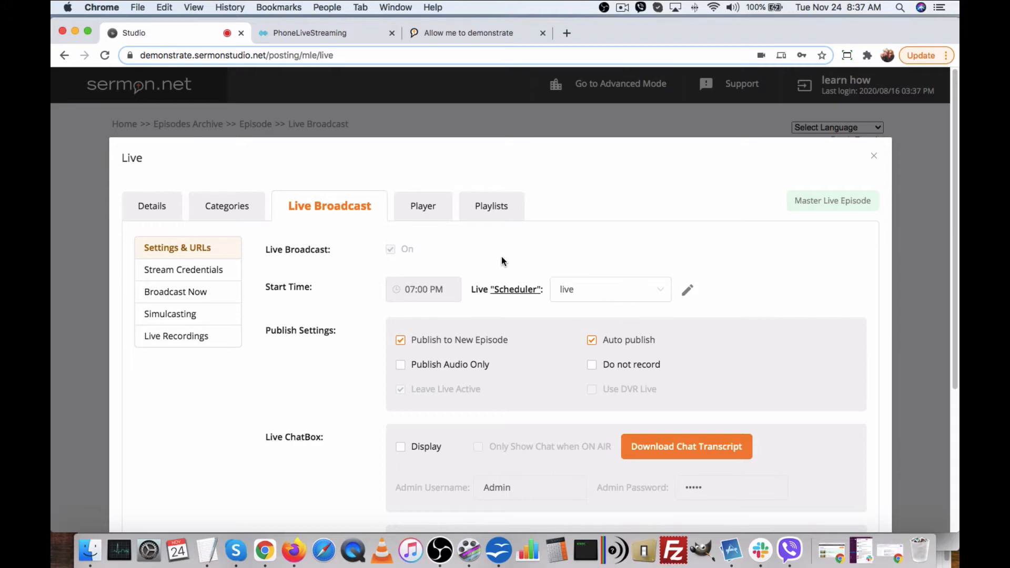
{"action": "left_click", "coordinate": [216, 271]}
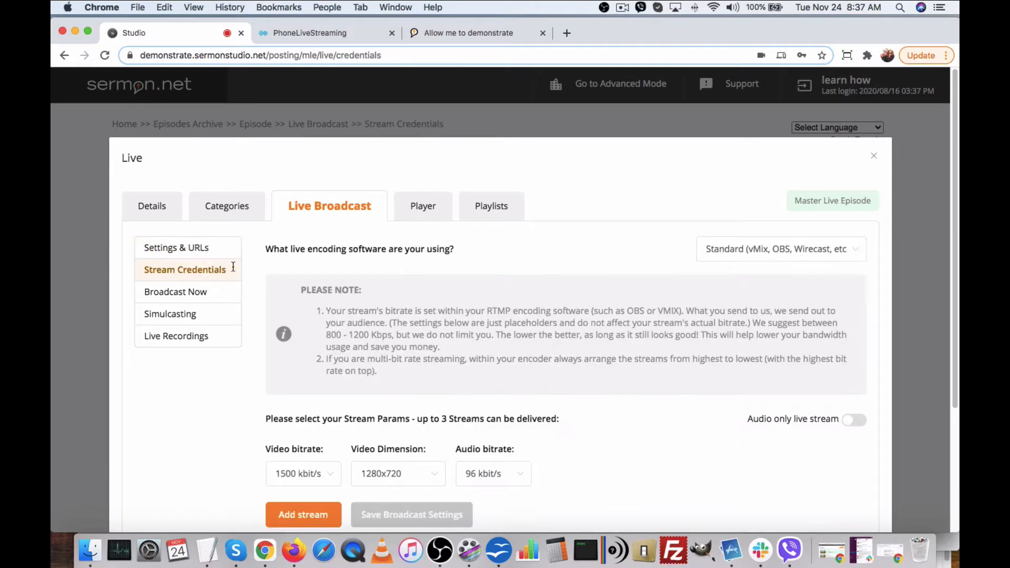
{"action": "scroll", "coordinate": [684, 369], "scroll_direction": "down", "scroll_amount": 5}
{"action": "left_click", "coordinate": [842, 388]}
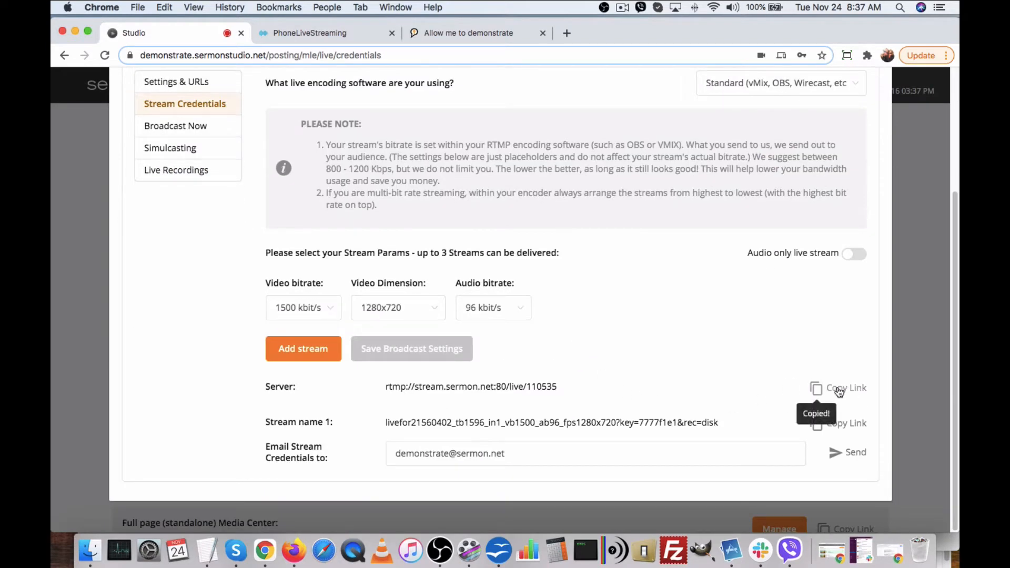
{"action": "left_click", "coordinate": [440, 550]}
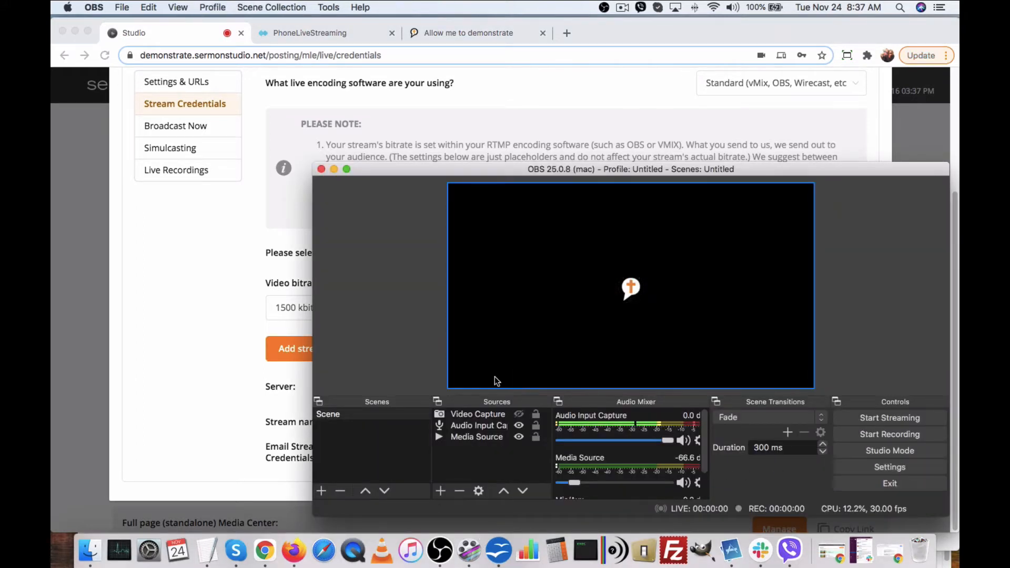
Replace the OBS stream server with the sermon.net address rtmp://stream.sermon.net:80/live/110535.
{"action": "left_click", "coordinate": [881, 466]}
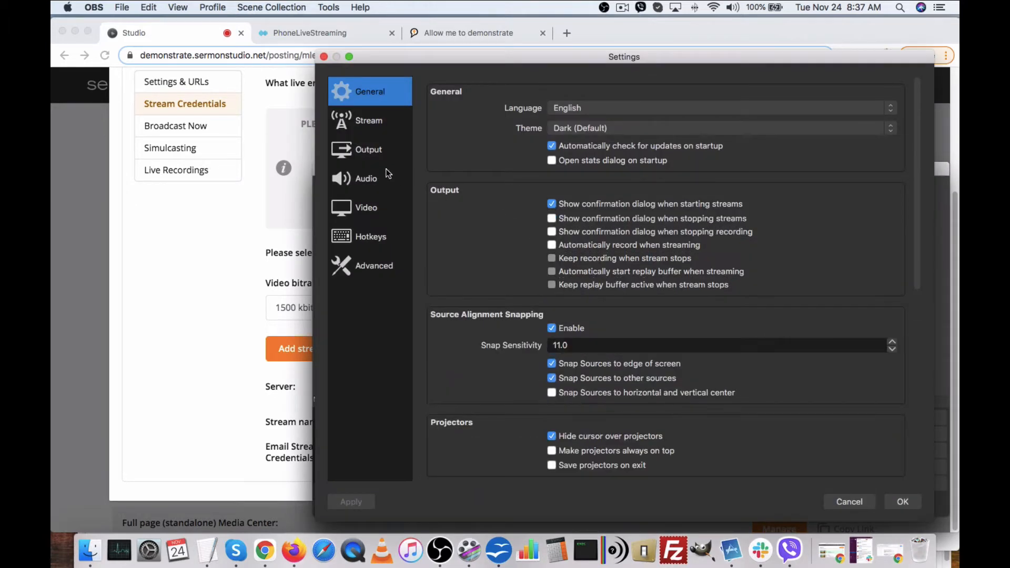
{"action": "left_click", "coordinate": [377, 125]}
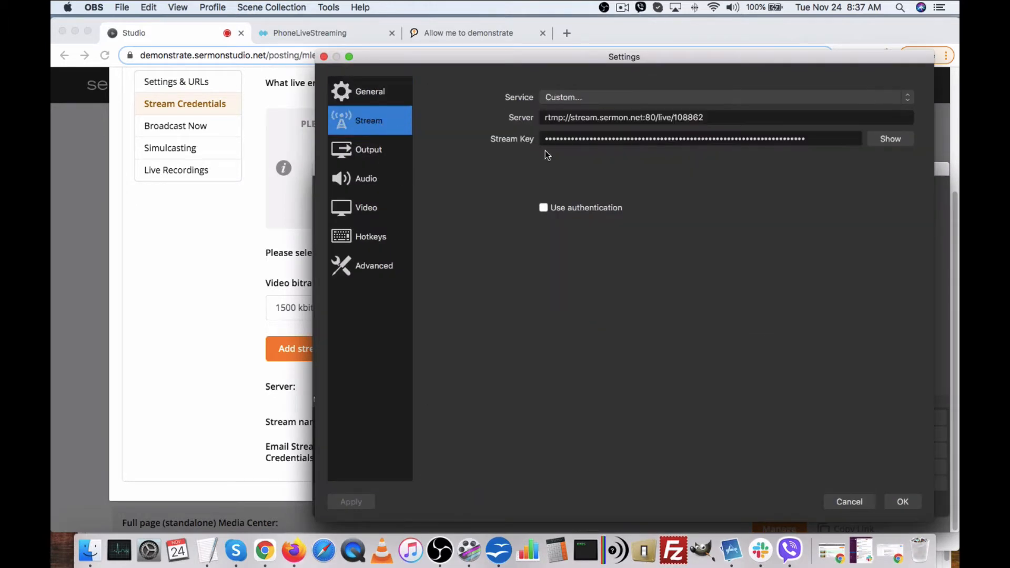
{"action": "triple_click", "coordinate": [715, 121]}
{"action": "key", "text": "super+v"}
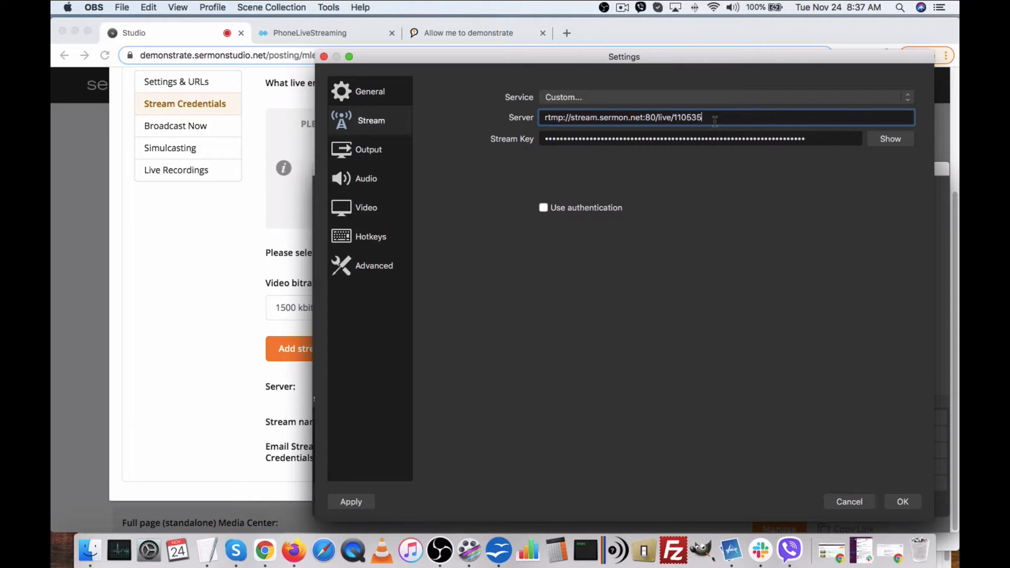
Paste the episode's stream name as the OBS stream key and save the settings.
{"action": "left_click", "coordinate": [207, 310]}
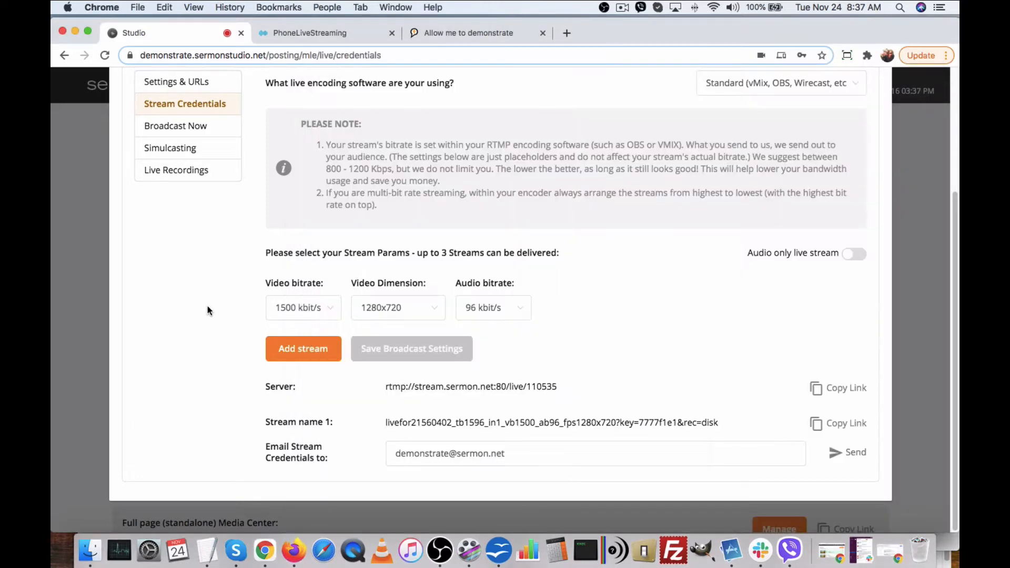
{"action": "left_click", "coordinate": [837, 426]}
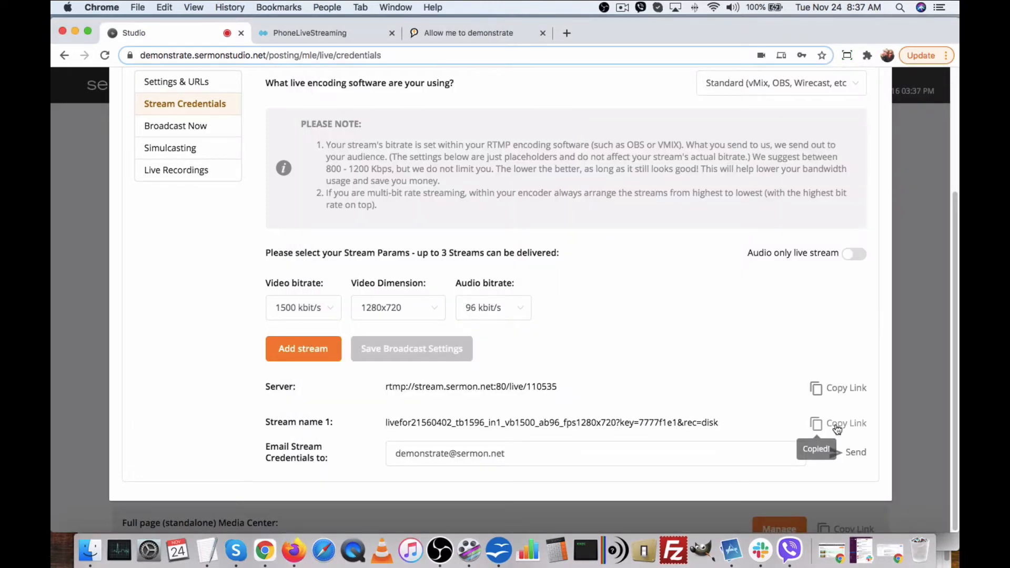
{"action": "left_click", "coordinate": [439, 550]}
{"action": "double_click", "coordinate": [822, 140]}
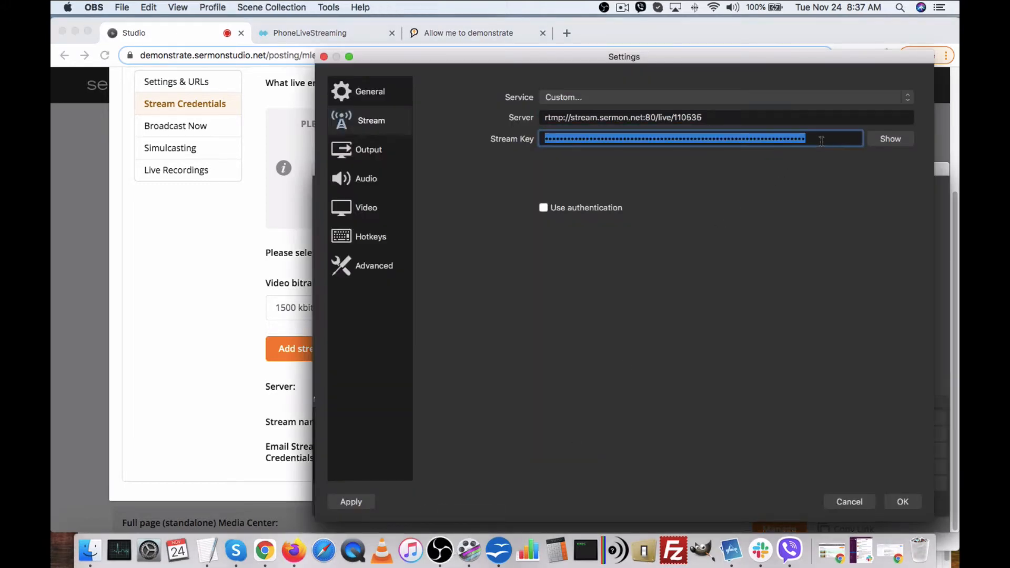
{"action": "key", "text": "super+v"}
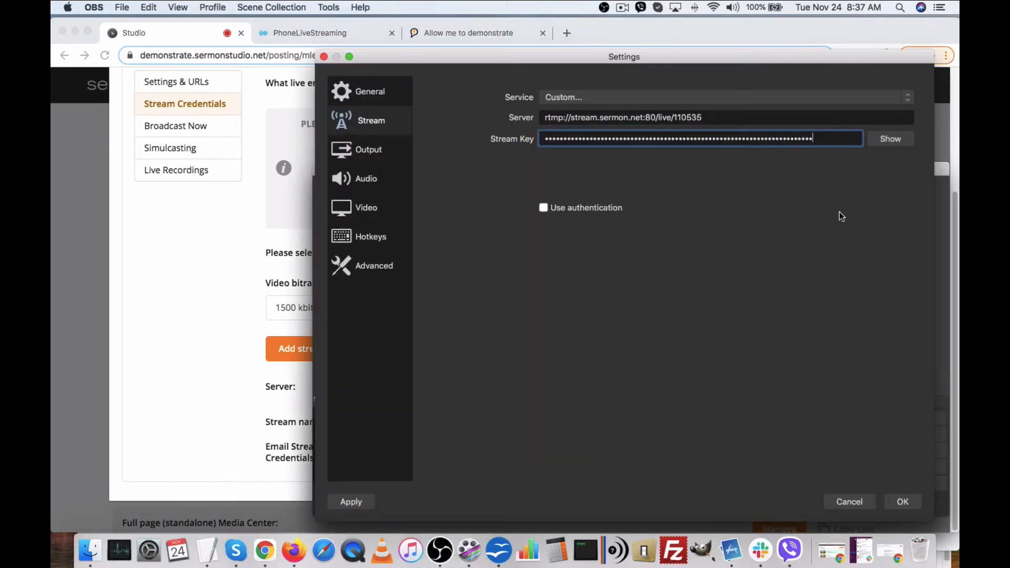
{"action": "left_click", "coordinate": [904, 501]}
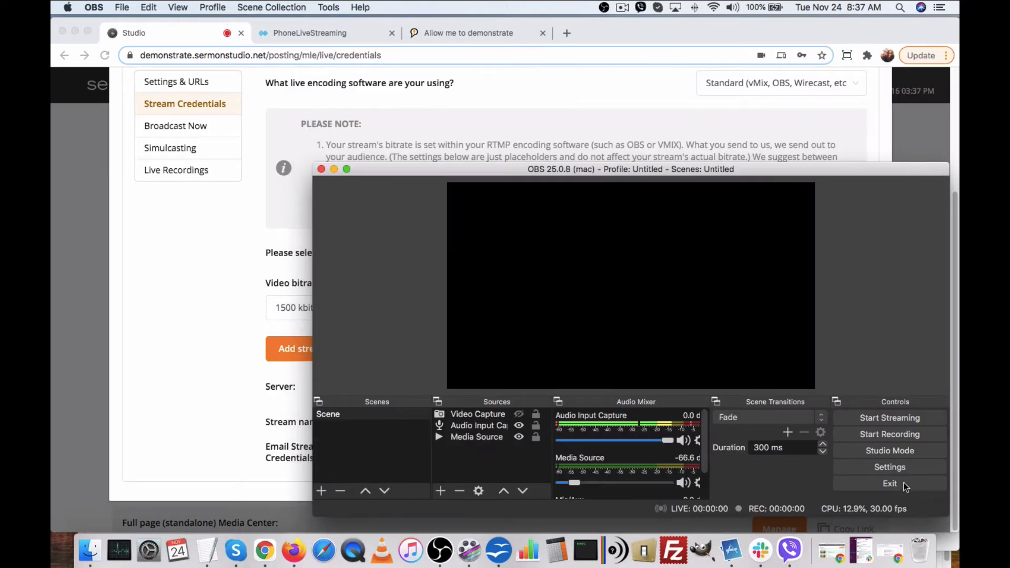
{"action": "left_click", "coordinate": [192, 195]}
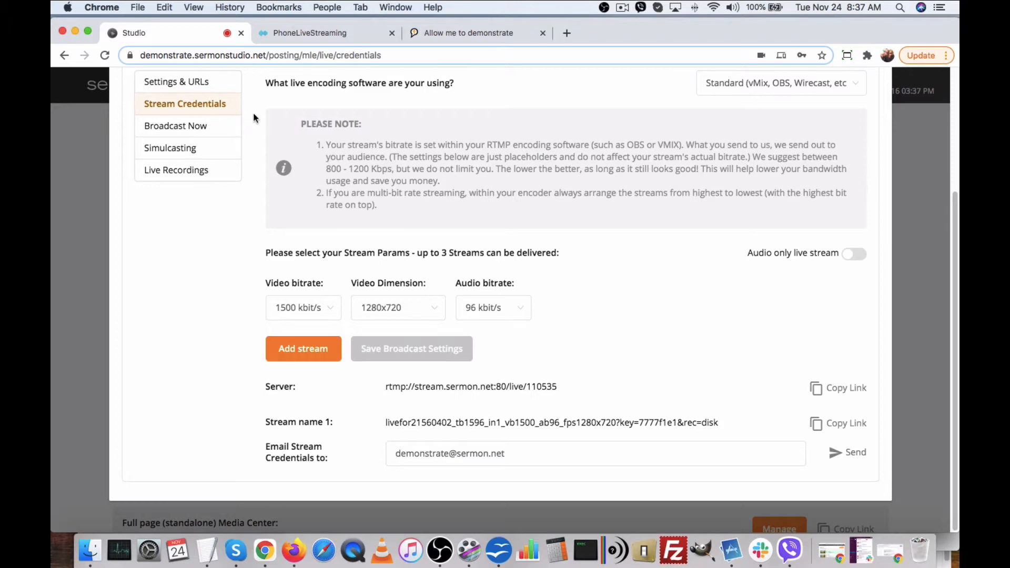
Copy the PhoneLiveStreaming RTMP server address rtmp://1.live.dev.phonelivestreaming.com/live/.
{"action": "left_click", "coordinate": [313, 34]}
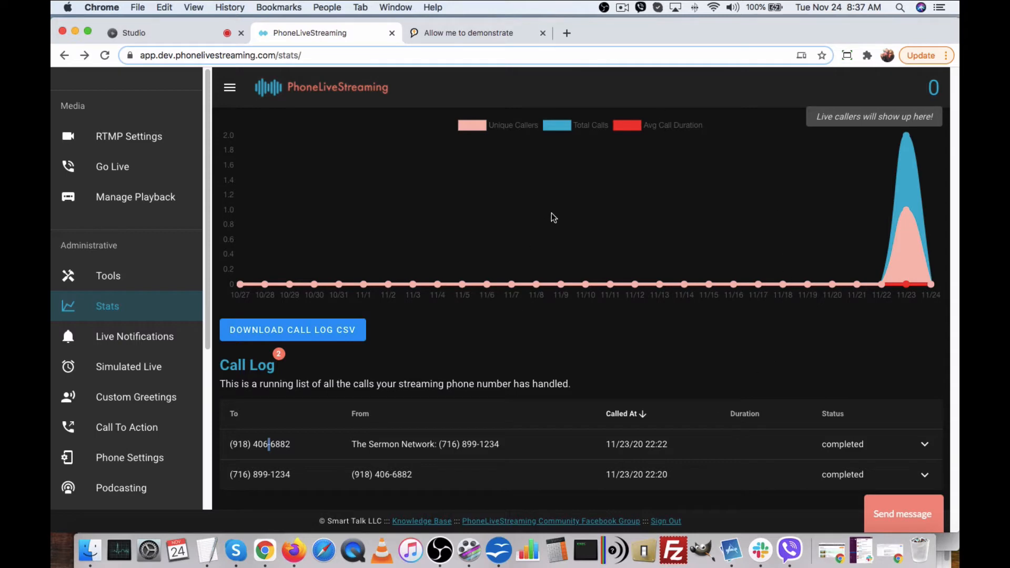
{"action": "left_click", "coordinate": [127, 135]}
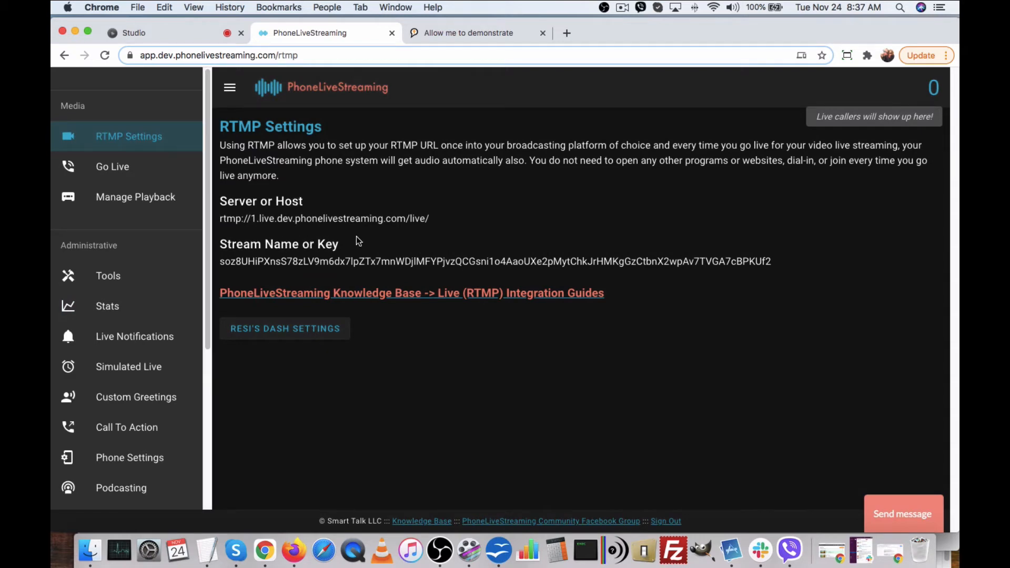
{"action": "left_click_drag", "start_coordinate": [440, 218], "coordinate": [225, 222]}
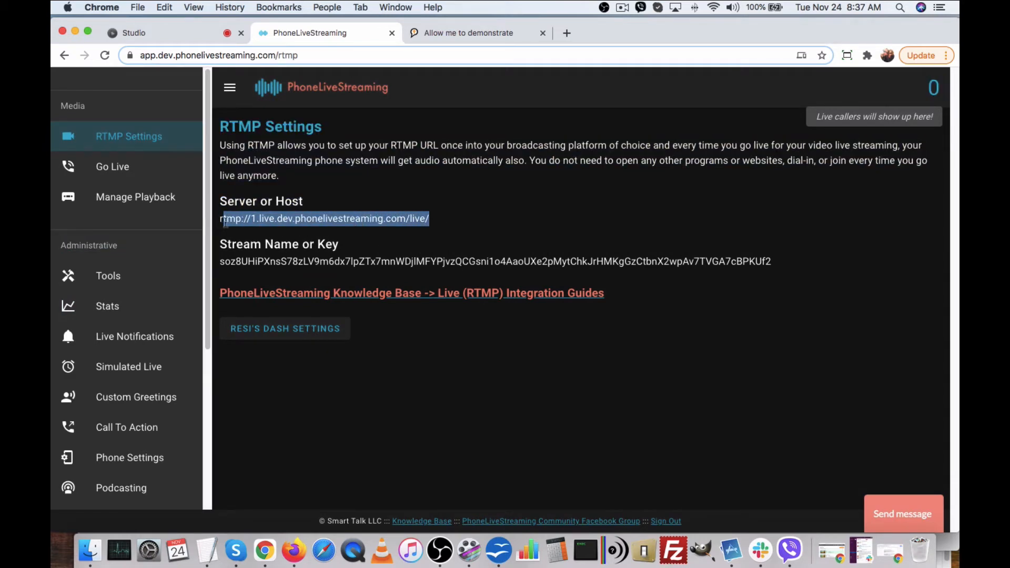
{"action": "right_click", "coordinate": [230, 219]}
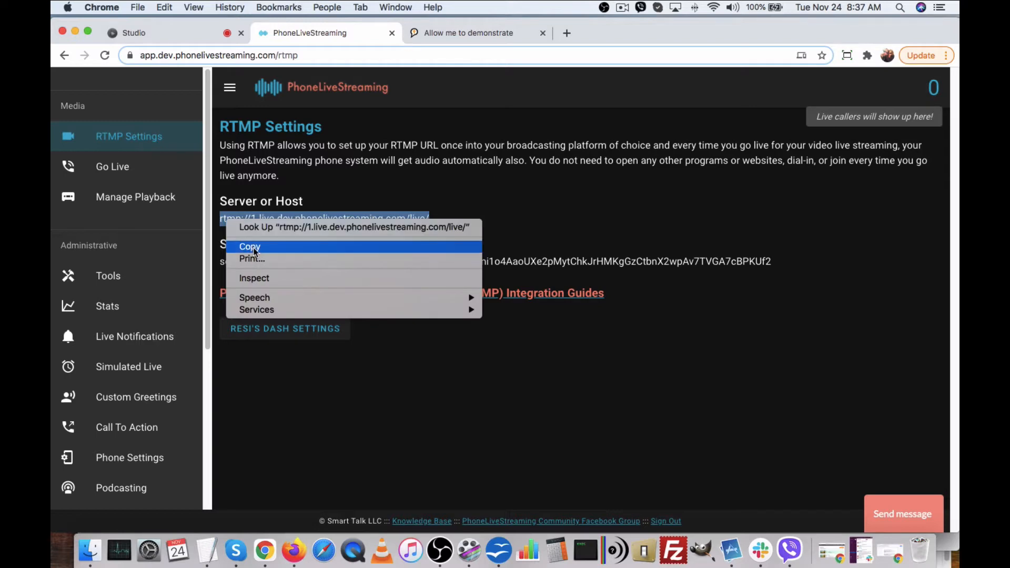
{"action": "left_click", "coordinate": [248, 246]}
Paste the PhoneLiveStreaming RTMP address into Sermon Studio's Simulcasting Server URL field.
{"action": "left_click", "coordinate": [189, 37]}
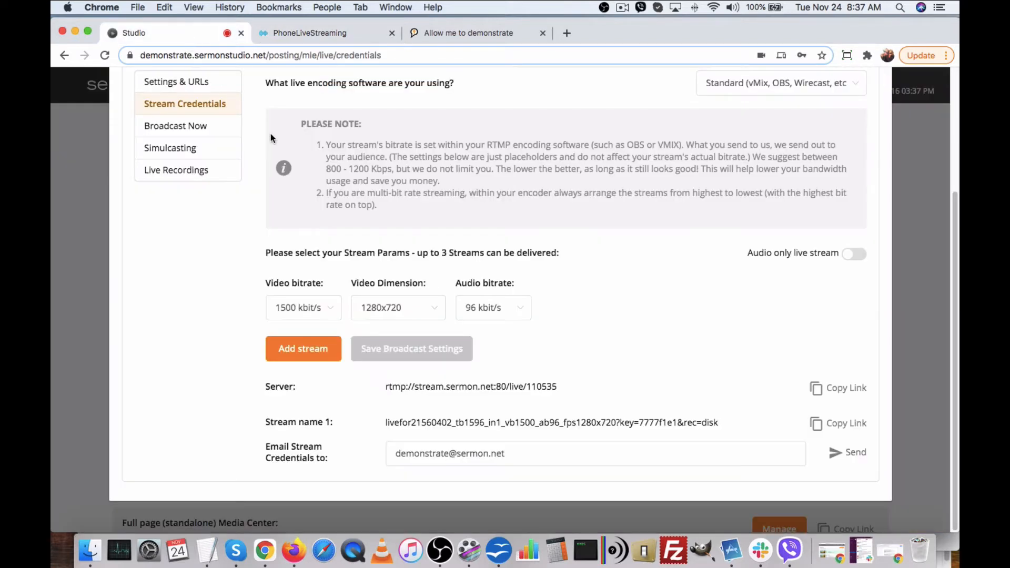
{"action": "left_click", "coordinate": [176, 150]}
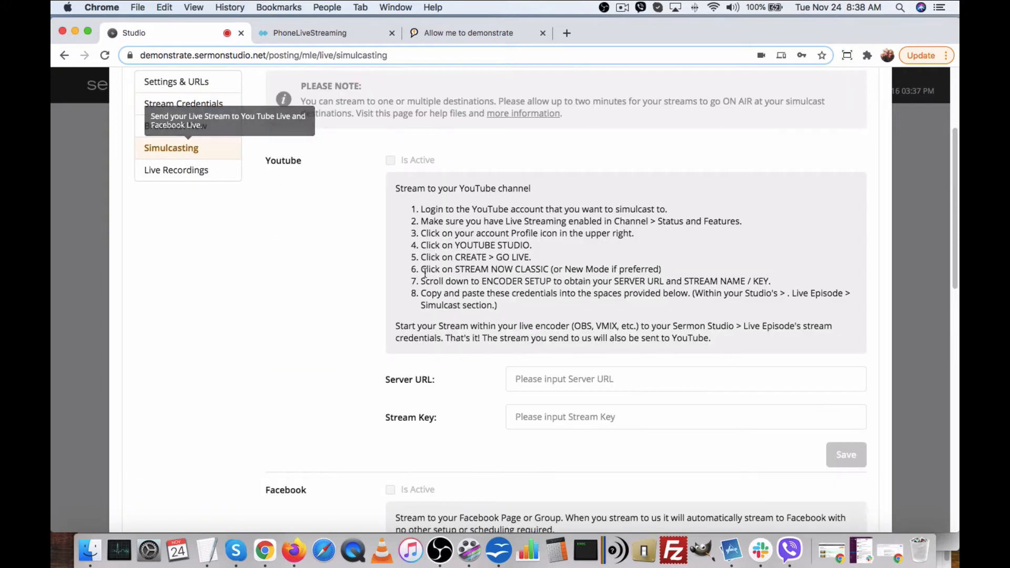
{"action": "scroll", "coordinate": [364, 240], "scroll_direction": "down", "scroll_amount": 10}
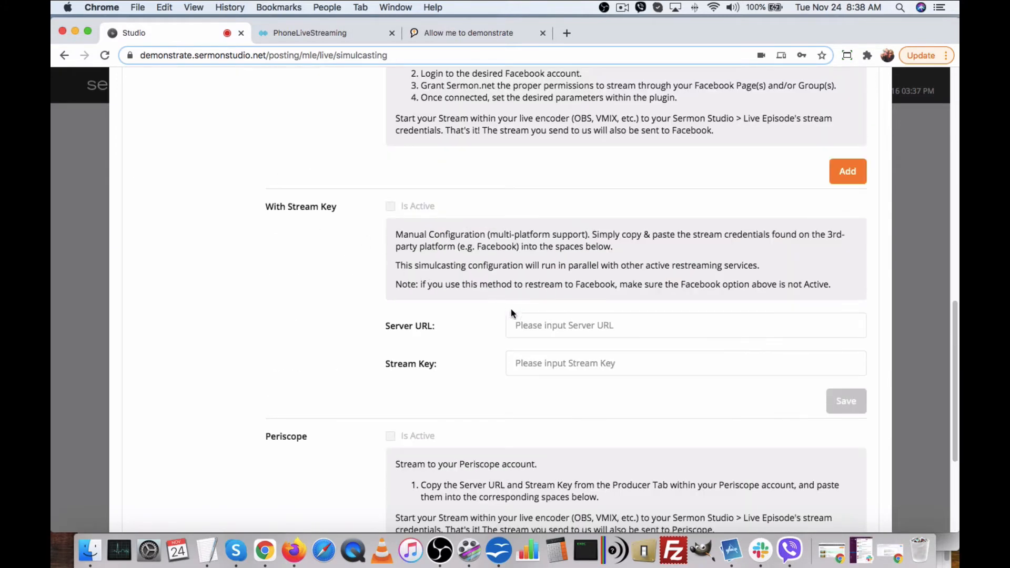
{"action": "right_click", "coordinate": [553, 321]}
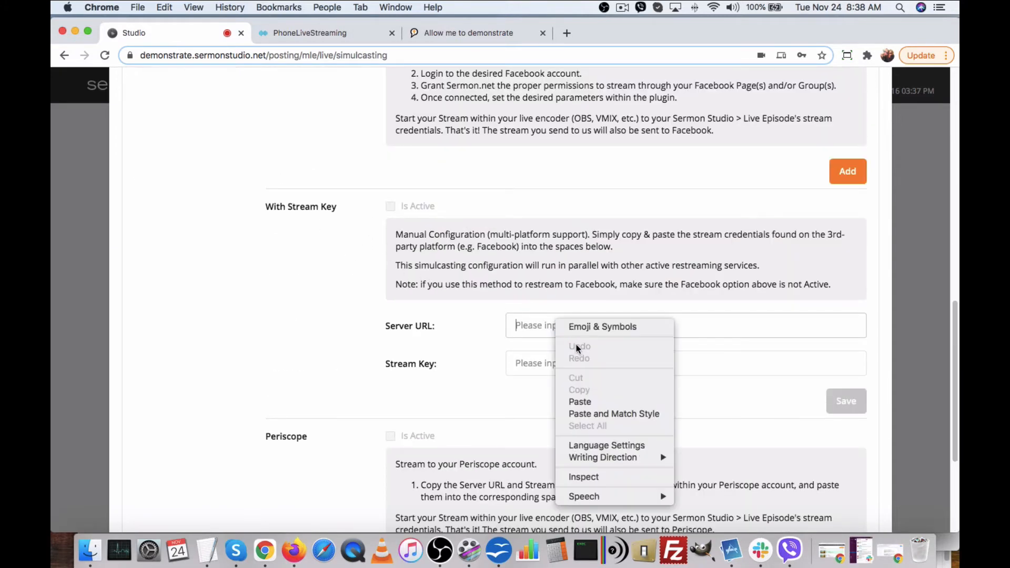
{"action": "left_click", "coordinate": [584, 401]}
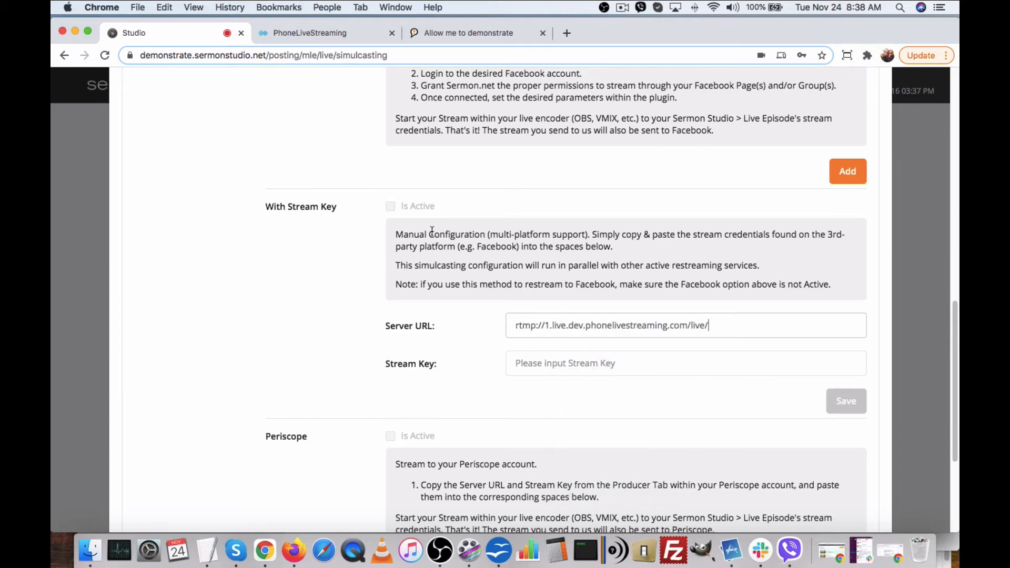
Copy PhoneLiveStreaming's stream key into the Stream Key field and save the simulcast.
{"action": "left_click", "coordinate": [305, 26]}
{"action": "left_click", "coordinate": [785, 263]}
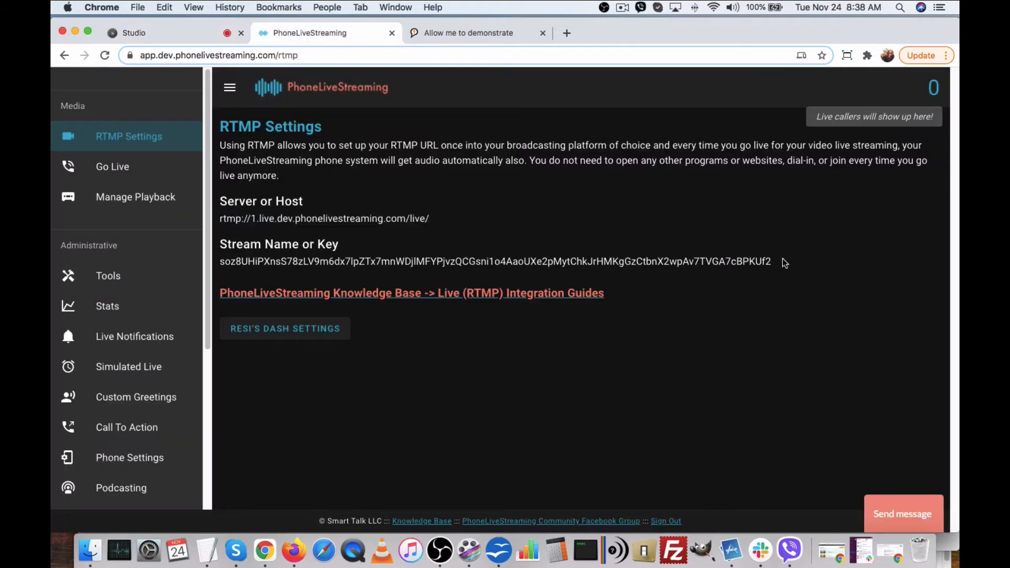
{"action": "left_click_drag", "start_coordinate": [785, 263], "coordinate": [222, 263]}
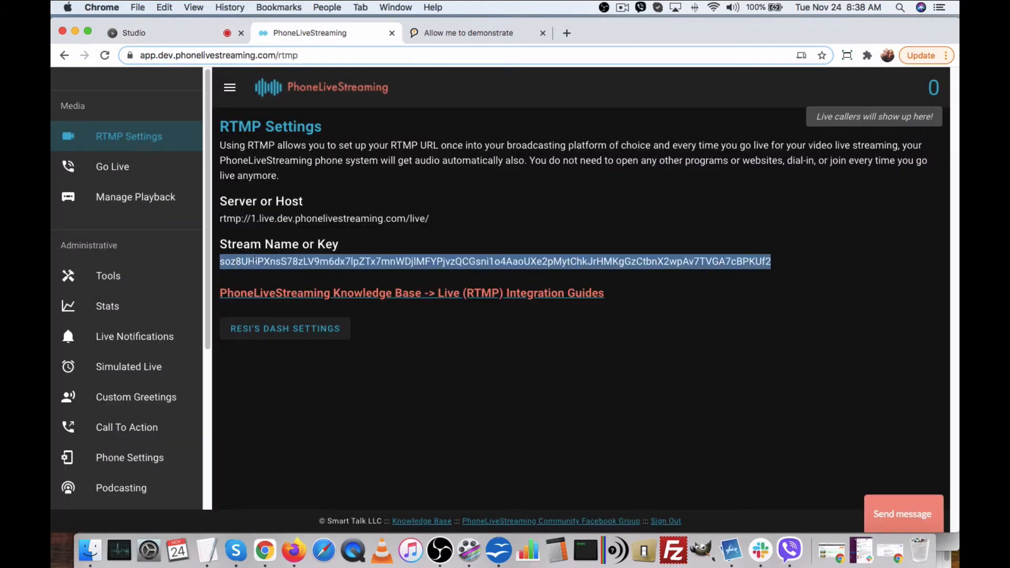
{"action": "right_click", "coordinate": [254, 259]}
{"action": "left_click", "coordinate": [263, 285]}
{"action": "left_click", "coordinate": [182, 33]}
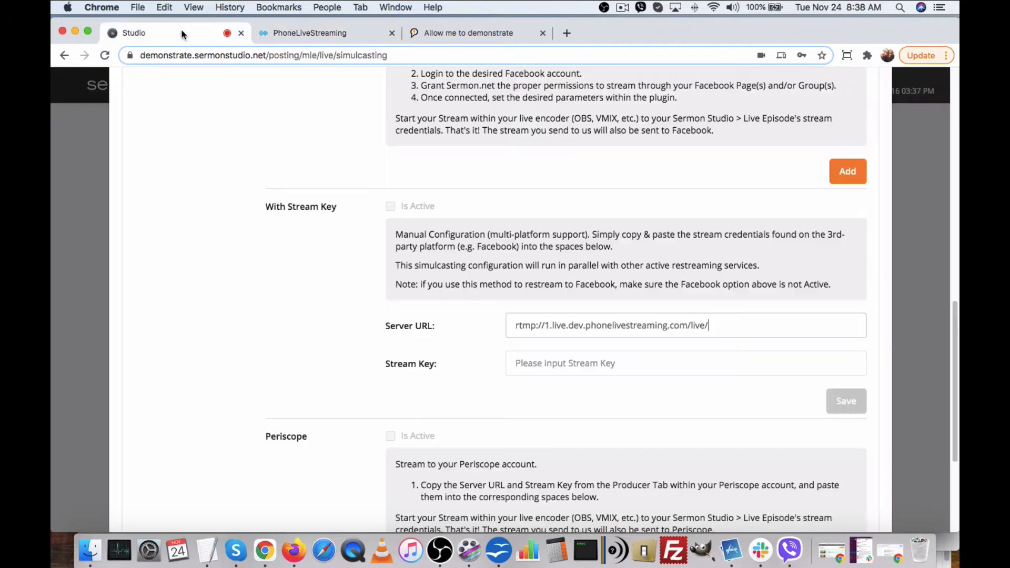
{"action": "right_click", "coordinate": [530, 354]}
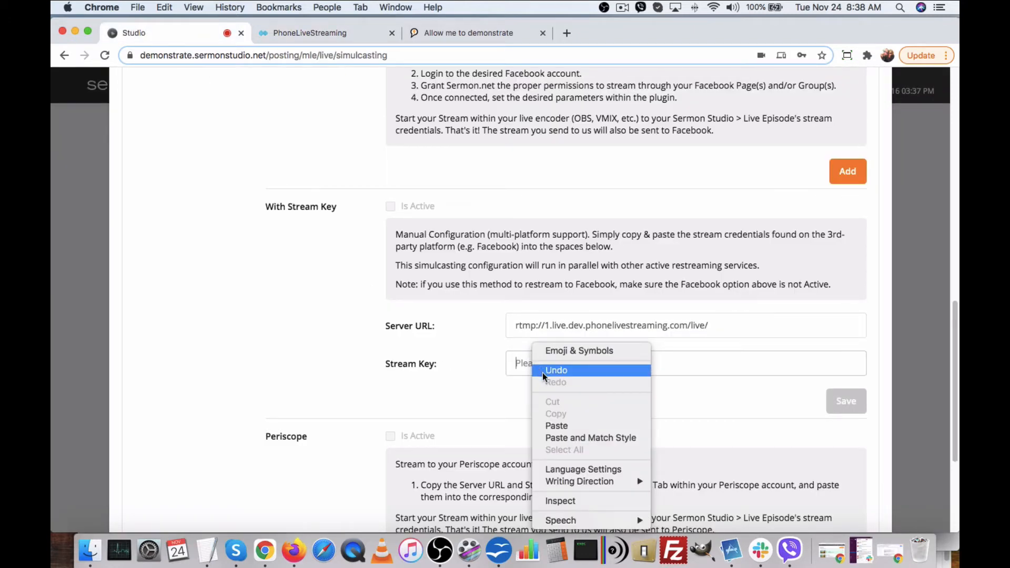
{"action": "left_click", "coordinate": [558, 425]}
{"action": "left_click", "coordinate": [847, 402]}
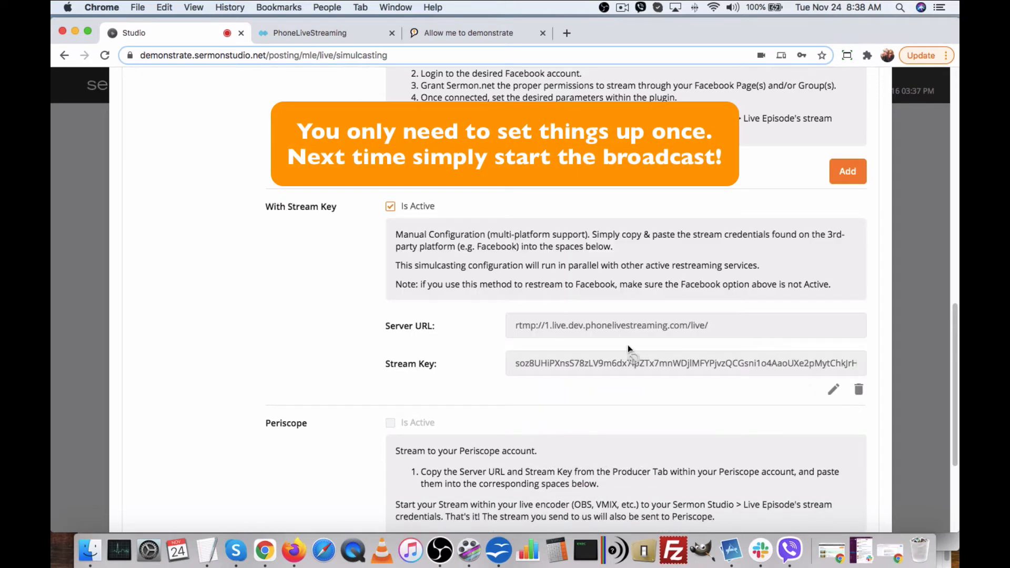
{"action": "left_click", "coordinate": [440, 550]}
Start streaming from OBS Studio, confirming the prompt with Yes.
{"action": "left_click", "coordinate": [849, 420]}
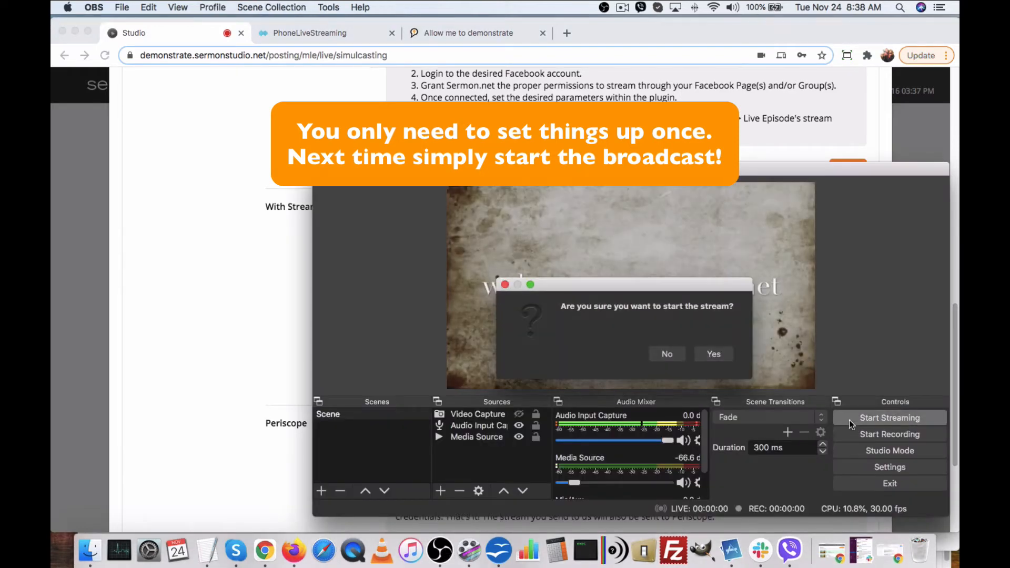
{"action": "left_click", "coordinate": [708, 355]}
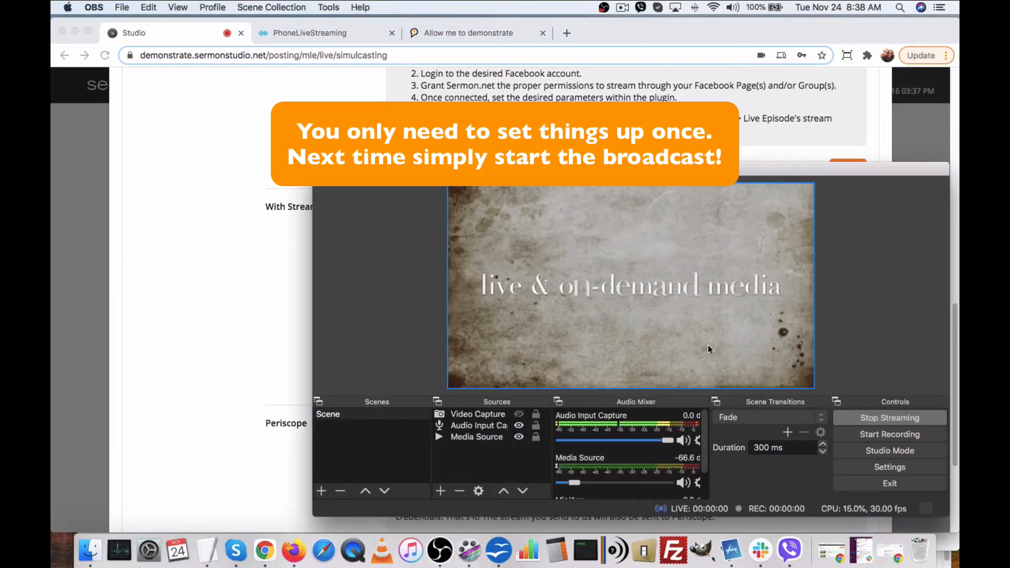
{"action": "left_click", "coordinate": [245, 293]}
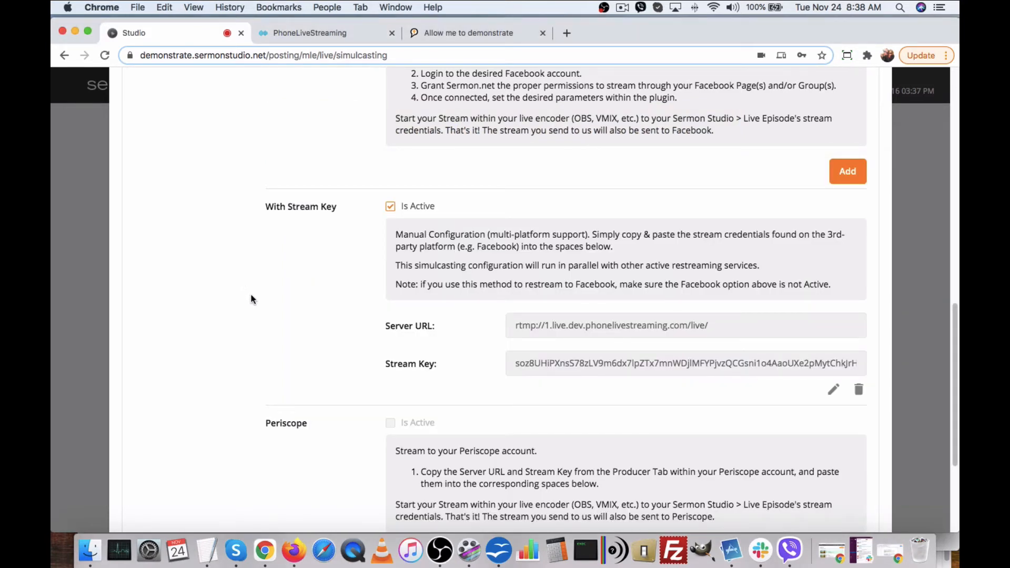
{"action": "scroll", "coordinate": [254, 291], "scroll_direction": "up", "scroll_amount": 8}
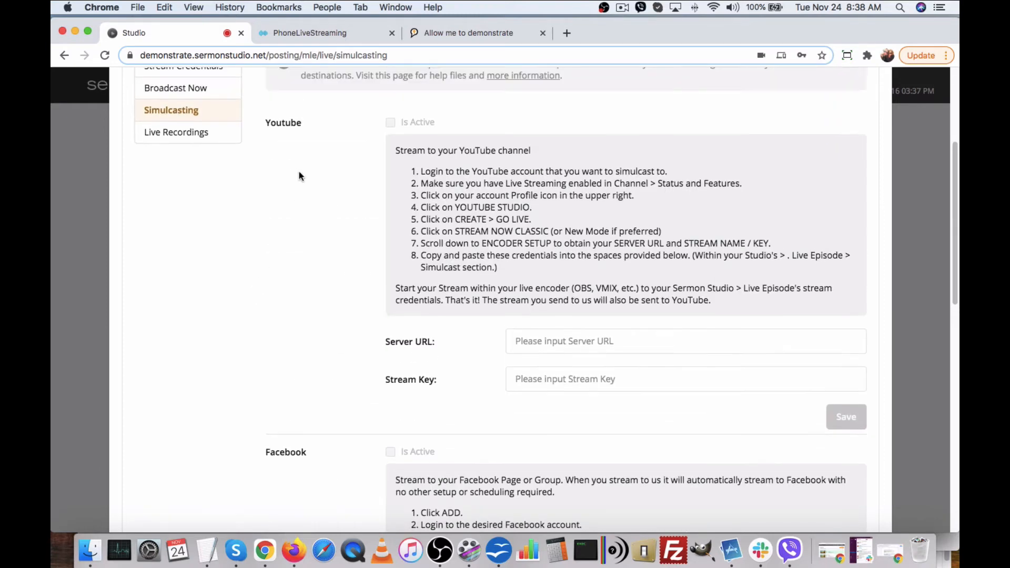
{"action": "scroll", "coordinate": [408, 270], "scroll_direction": "down", "scroll_amount": 5}
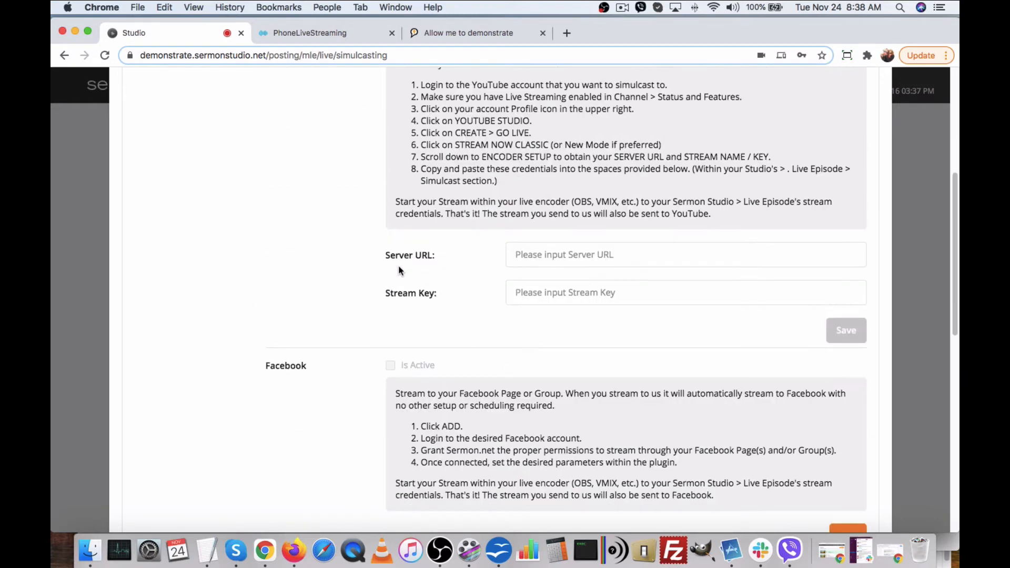
{"action": "scroll", "coordinate": [399, 271], "scroll_direction": "up", "scroll_amount": 3}
{"action": "scroll", "coordinate": [435, 261], "scroll_direction": "down", "scroll_amount": 6}
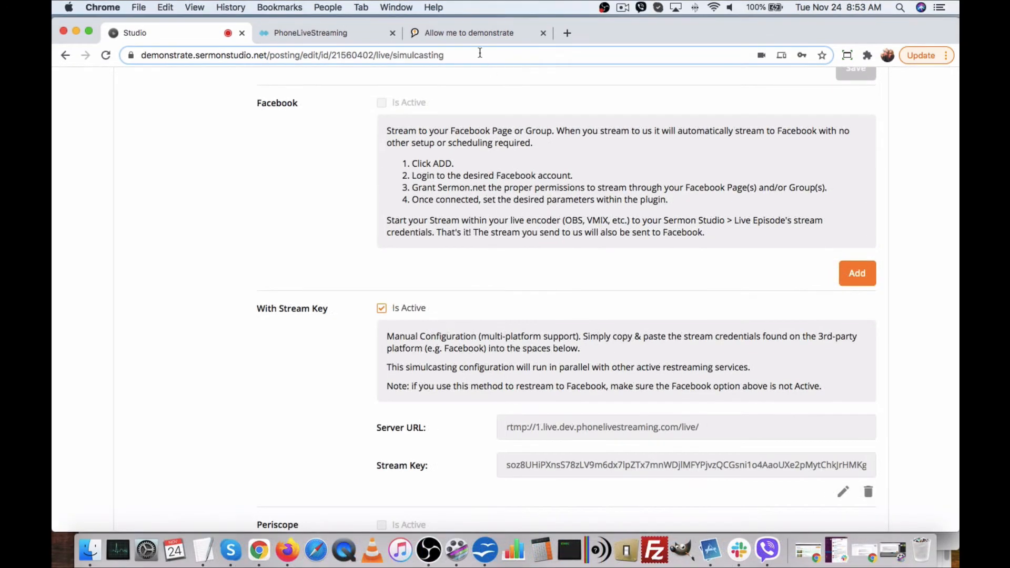
Play the live episode on the 'Allow me to demonstrate' media center page.
{"action": "left_click", "coordinate": [468, 31]}
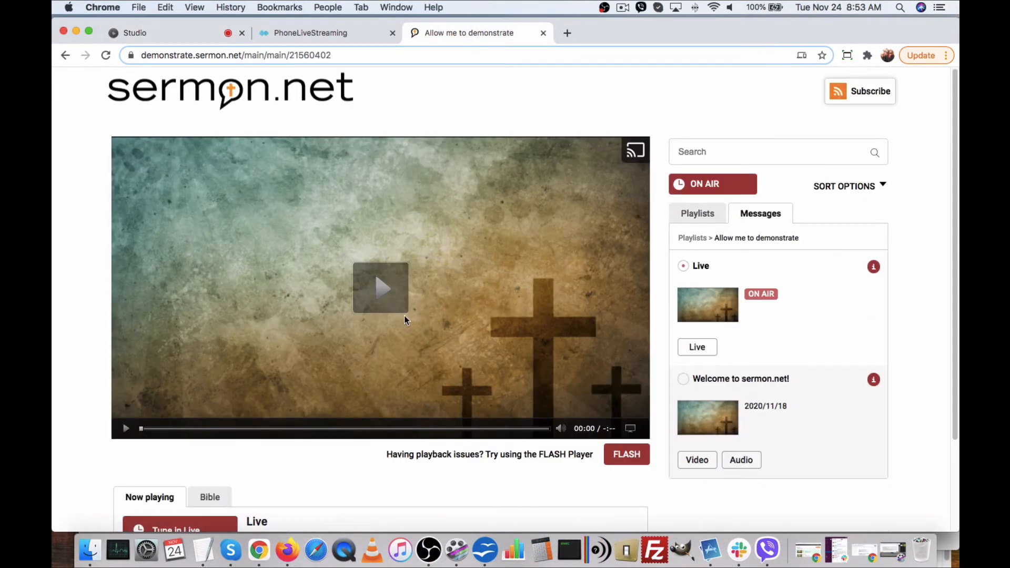
{"action": "left_click", "coordinate": [389, 295]}
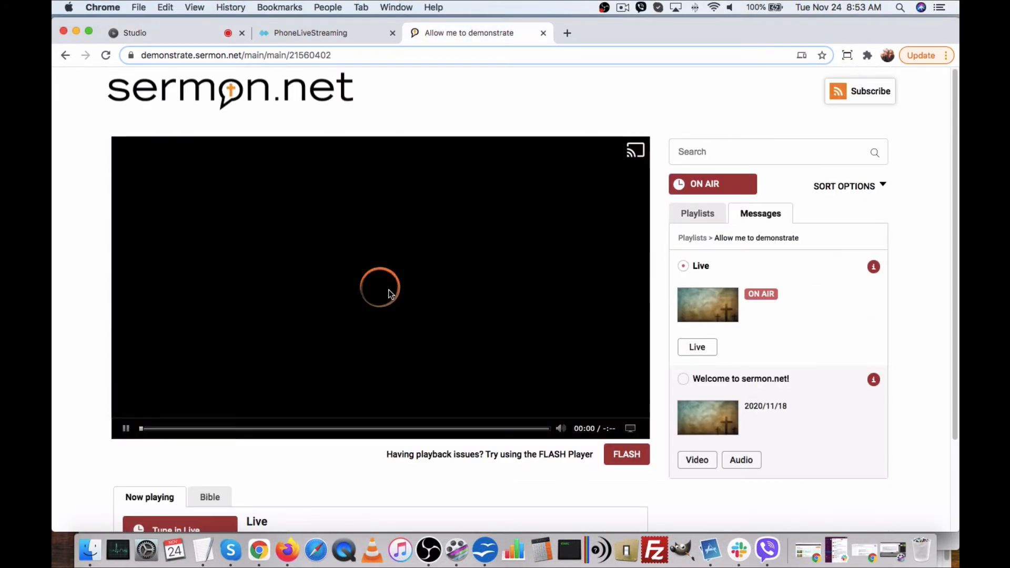